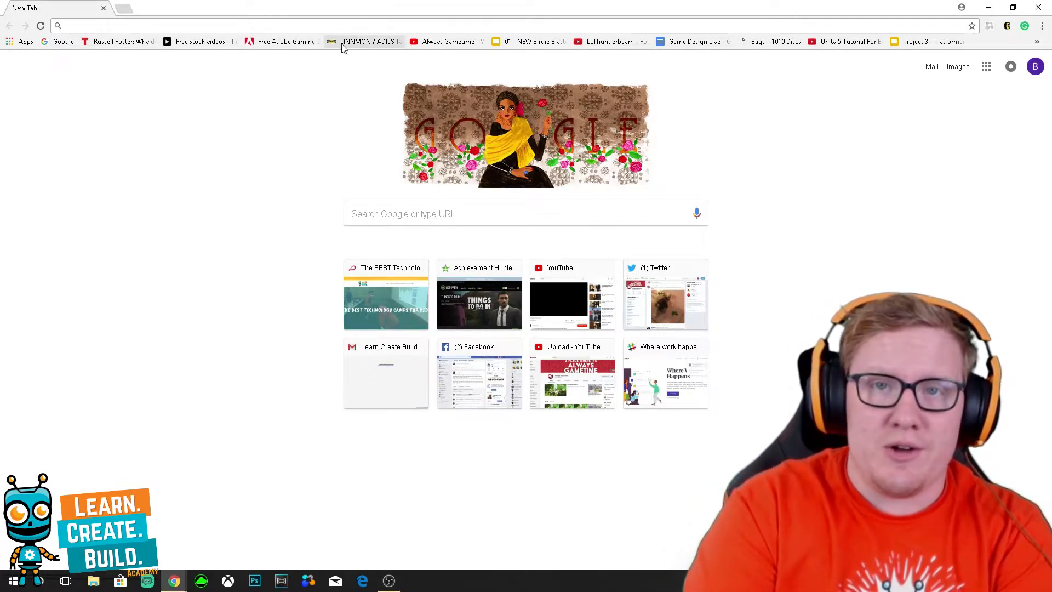
# - Search Google for 'minecraft forge' and open the official files.minecraftforge.net site
pyautogui.write('mine')
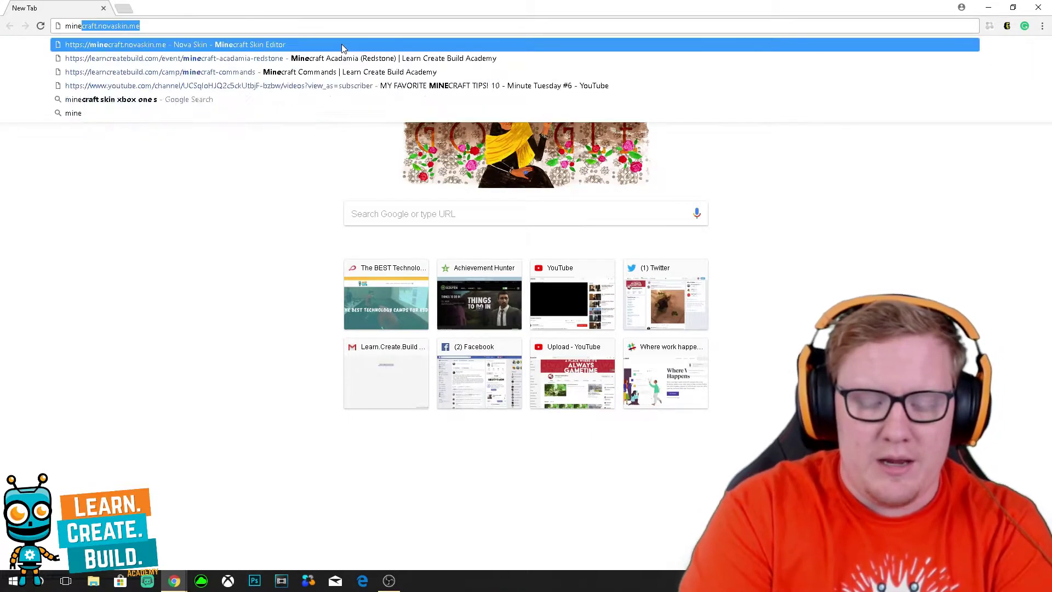
pyautogui.write('craft forge')
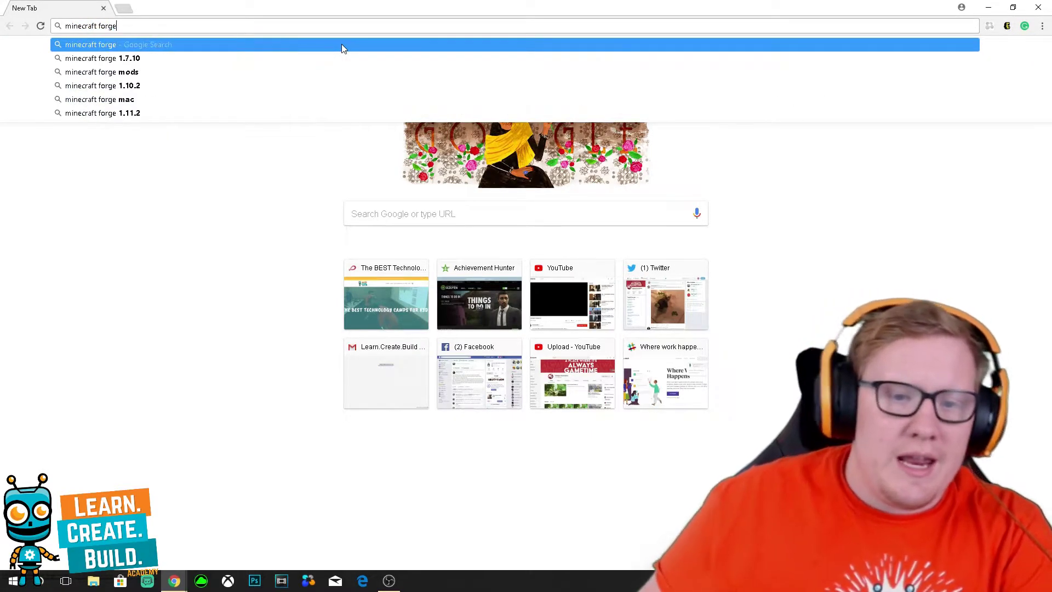
pyautogui.press('Return')
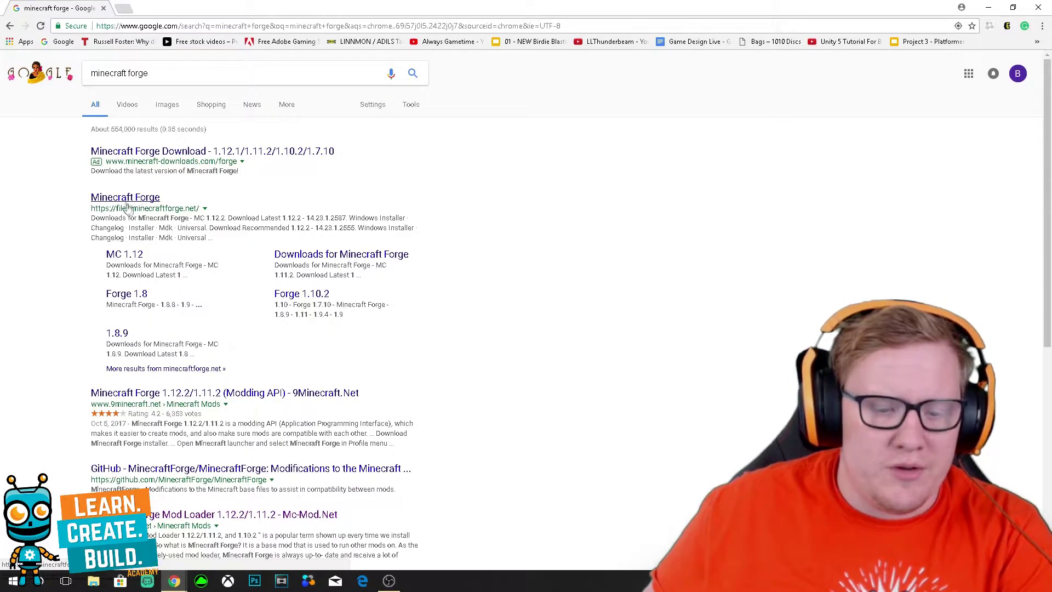
pyautogui.click(134, 199)
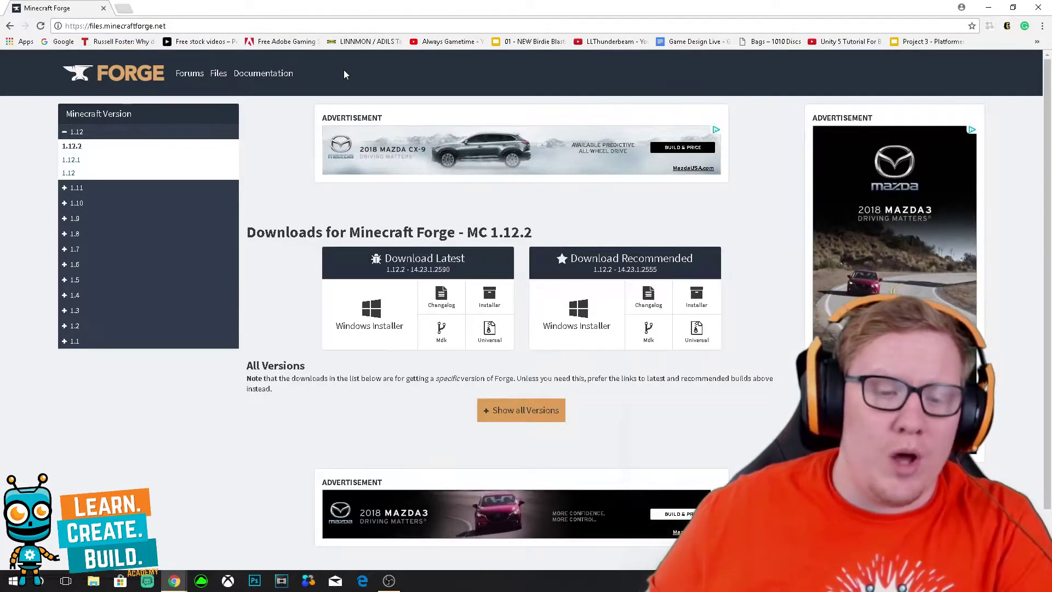
# - Go to the Forge 1.8.9 downloads and pick the latest Windows Installer
pyautogui.click(69, 235)
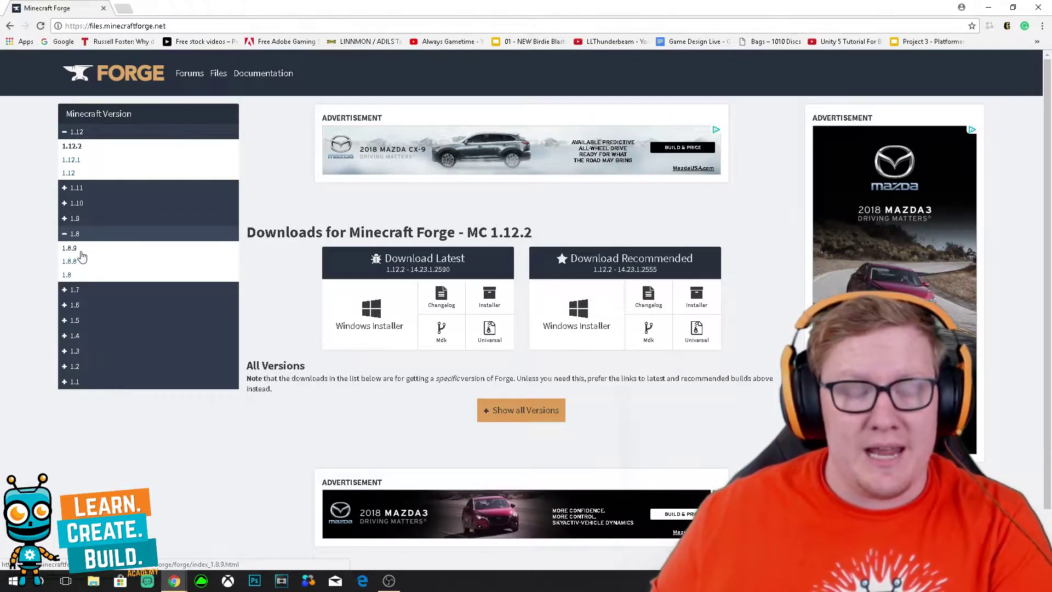
pyautogui.click(81, 253)
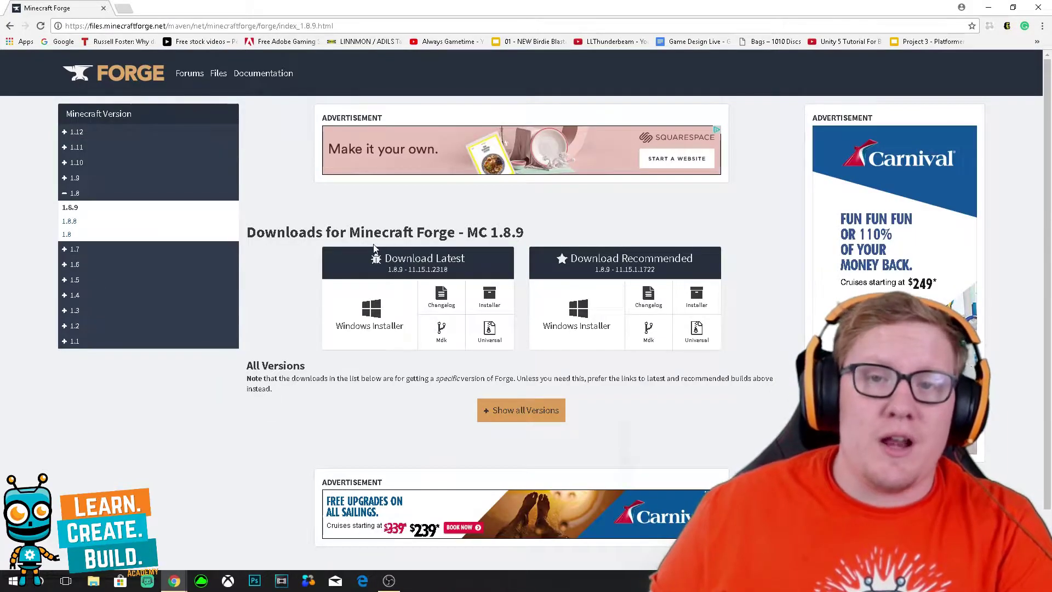
pyautogui.click(382, 318)
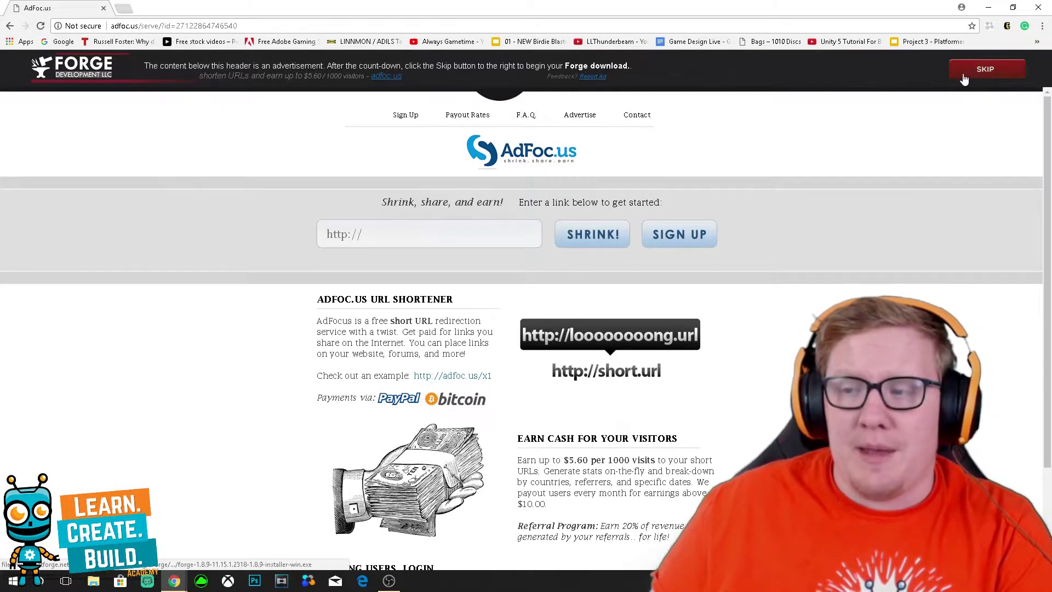
# - Skip the AdFoc.us ad so the Forge 1.8.9 Windows installer downloads
pyautogui.click(965, 80)
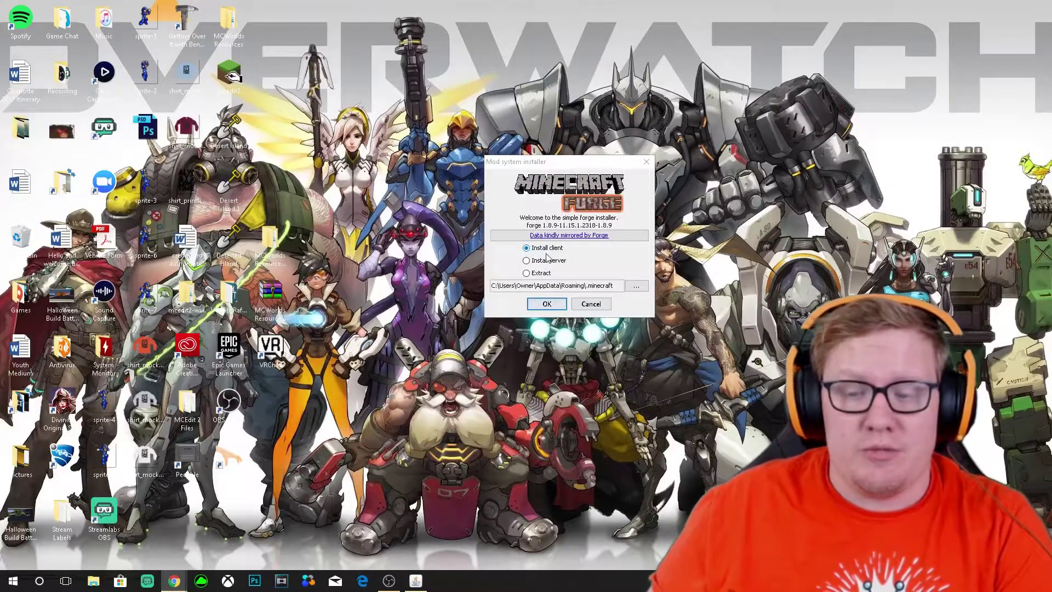
# - Install the Forge 1.8.9 client into the default .minecraft folder
pyautogui.click(547, 305)
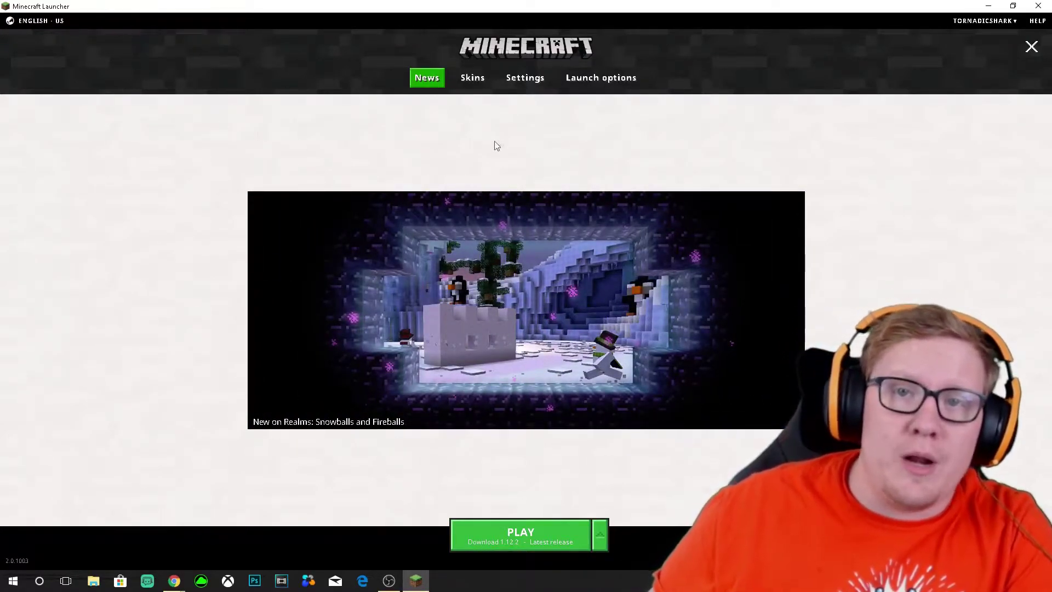
# - Browse the PLAY profile dropdown, finding the 1.8.9 and forge profiles
pyautogui.moveTo(610, 326)
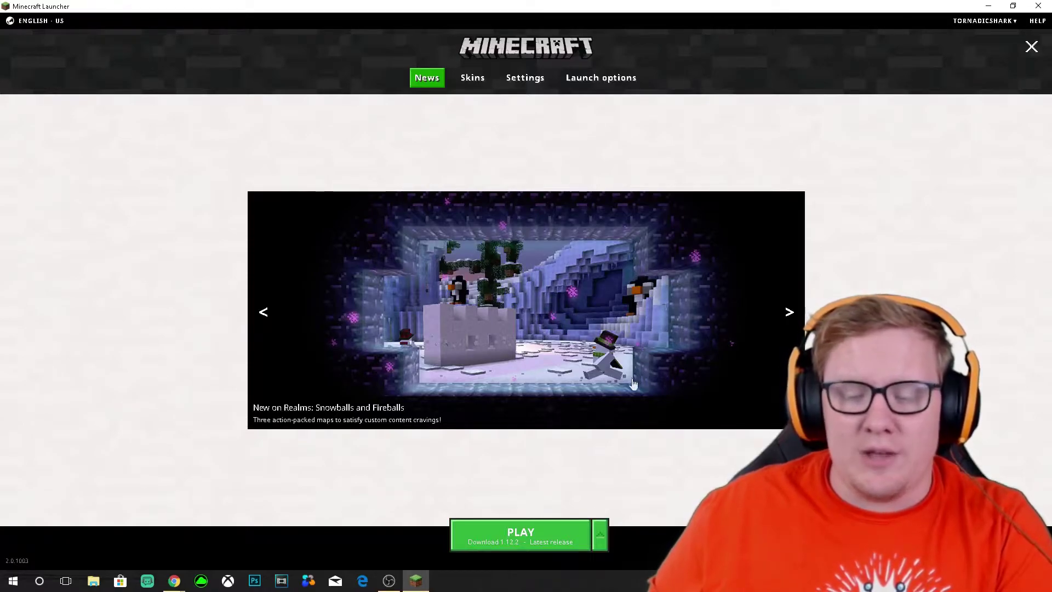
pyautogui.click(601, 534)
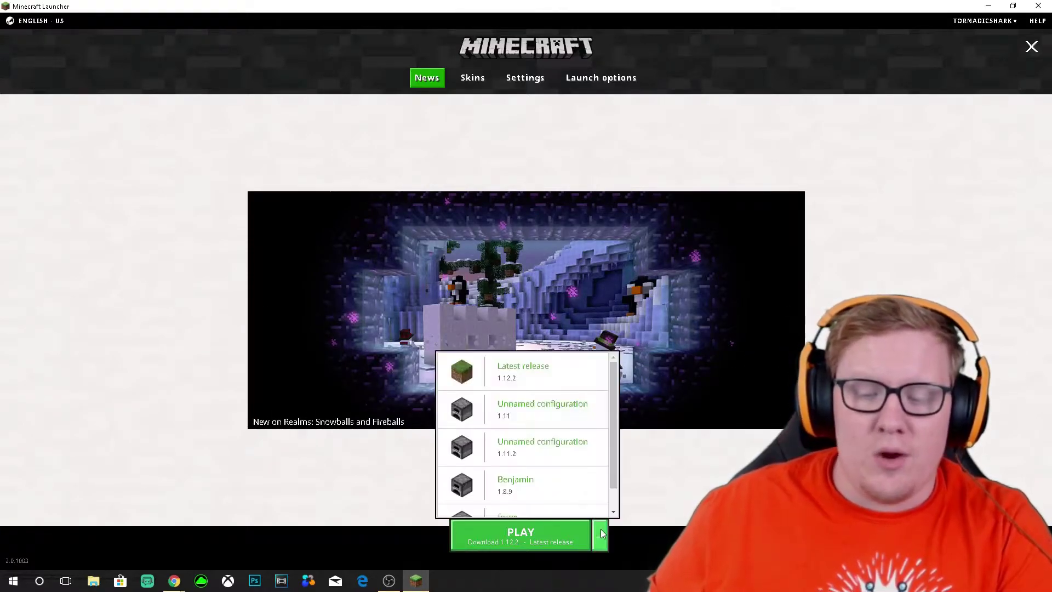
pyautogui.scroll(-1, 559, 438)
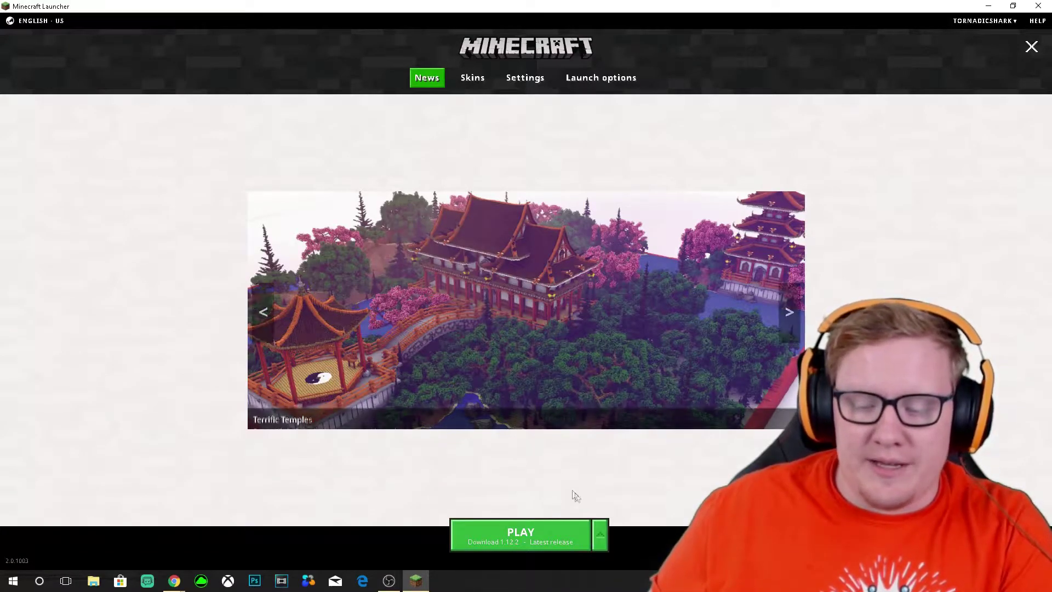
pyautogui.click(597, 528)
pyautogui.scroll(-1, 557, 403)
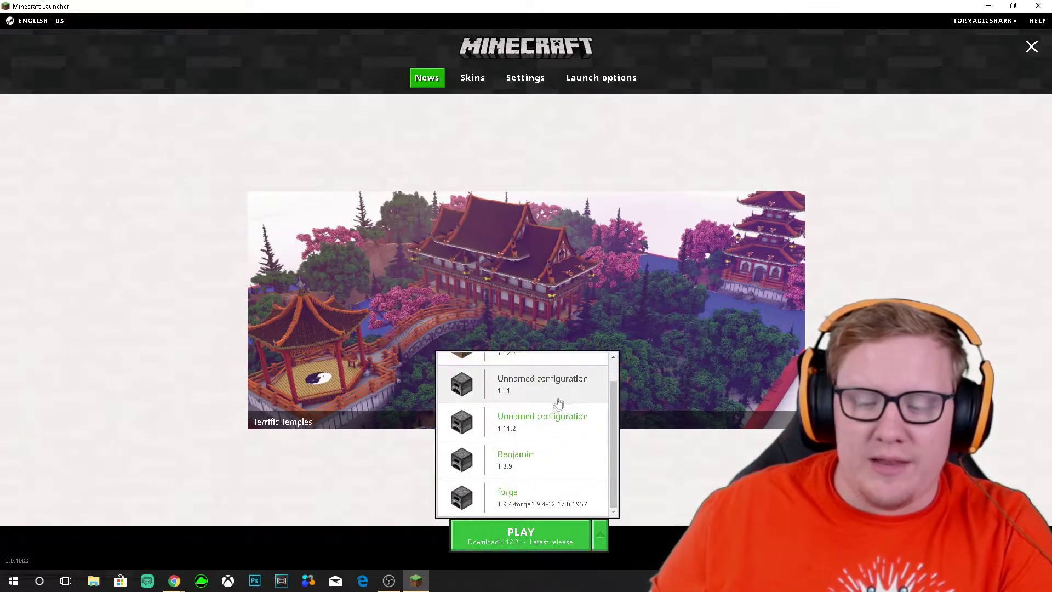
pyautogui.scroll(1, 535, 453)
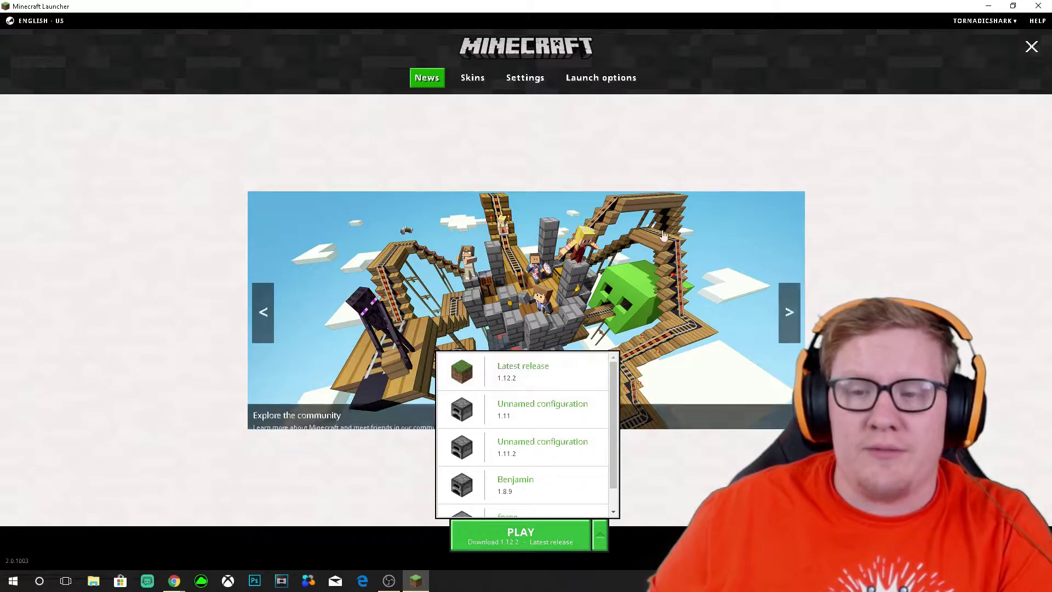
# - Add a new launch profile 'Forge 1.8.9' using version release 1.8.9-forge1.8.9-11.15.1.2318-1.8.9
pyautogui.click(880, 175)
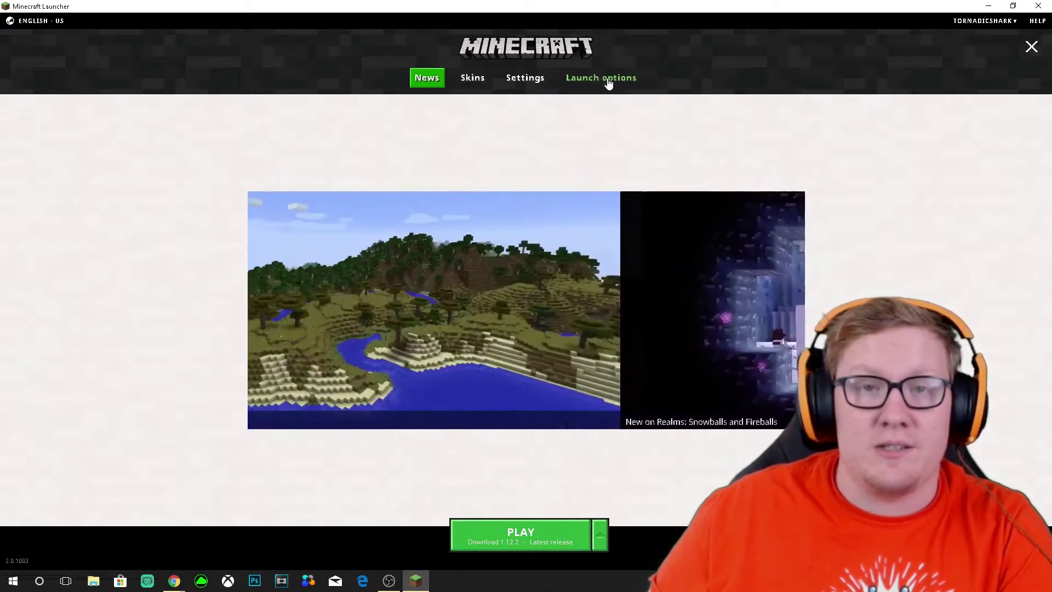
pyautogui.click(609, 82)
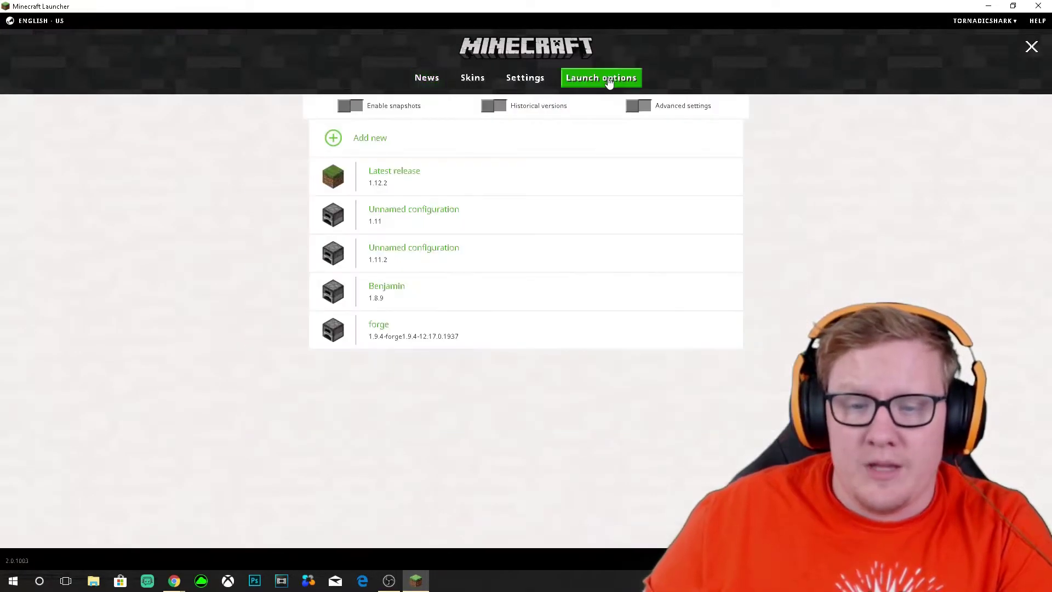
pyautogui.click(357, 143)
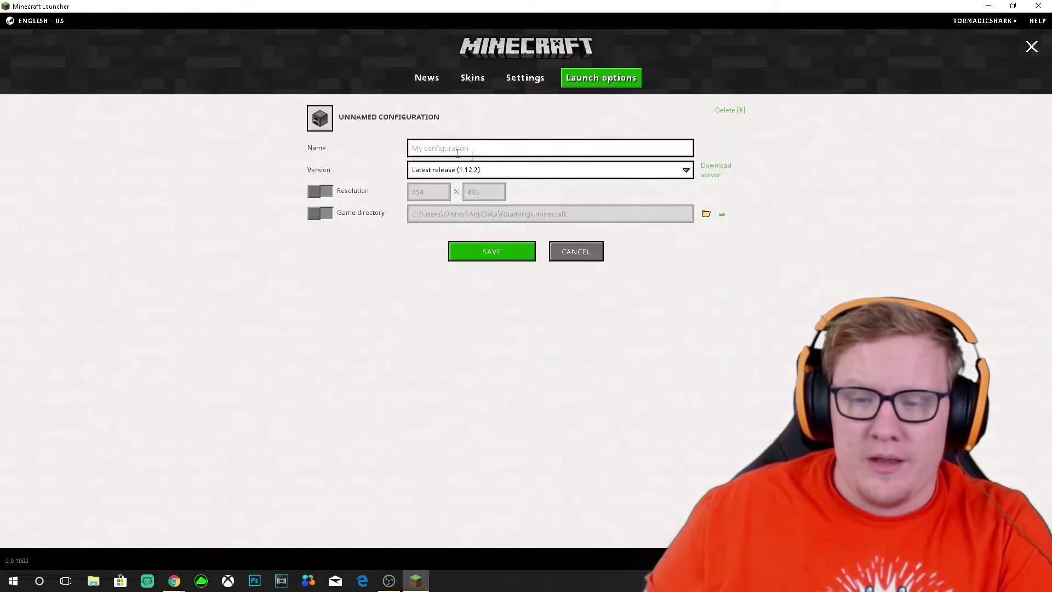
pyautogui.write('Forge')
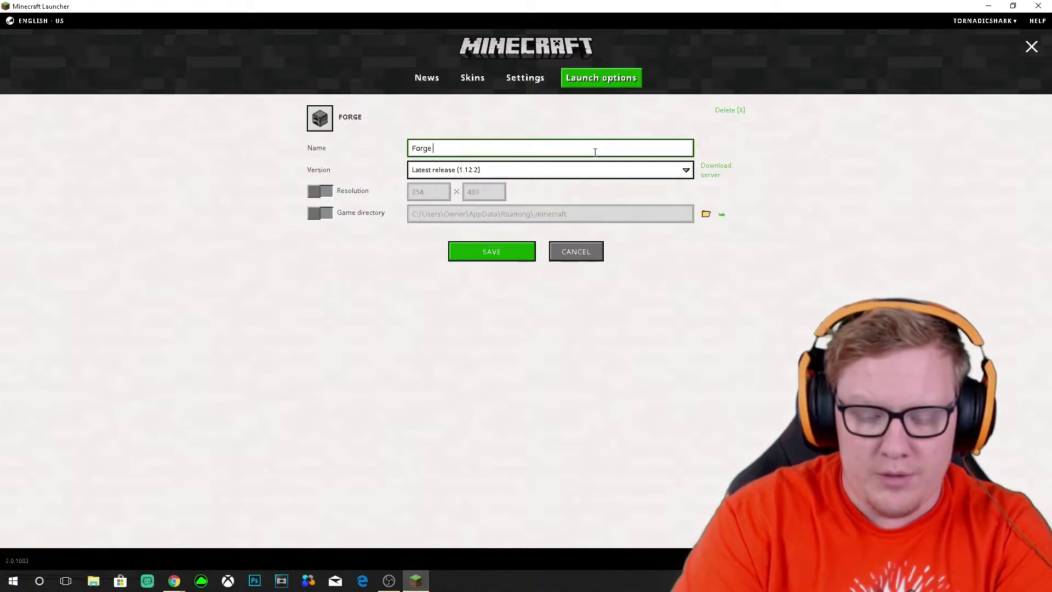
pyautogui.write('1.8.9')
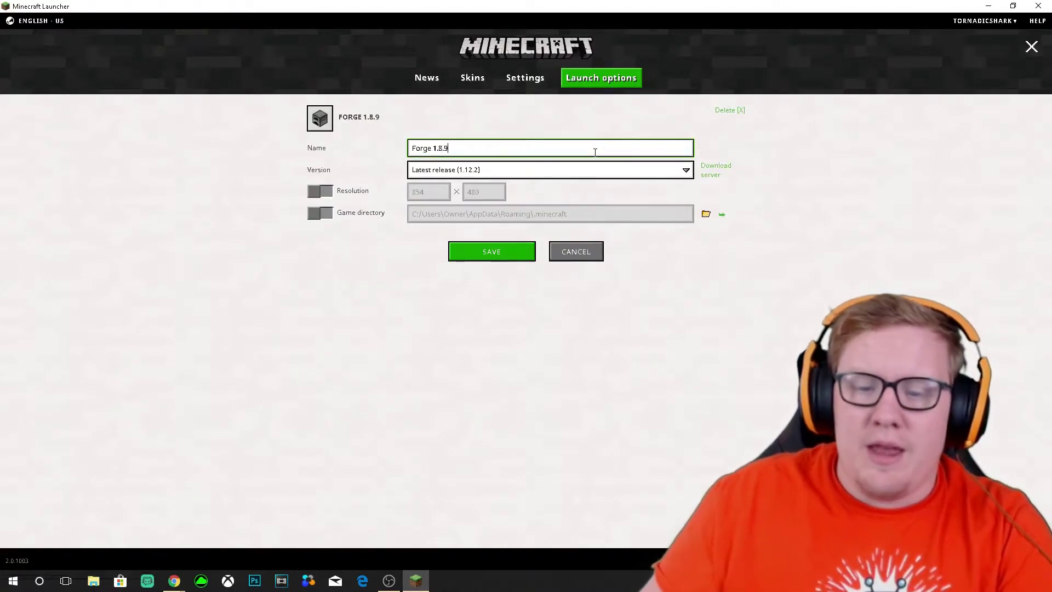
pyautogui.click(684, 171)
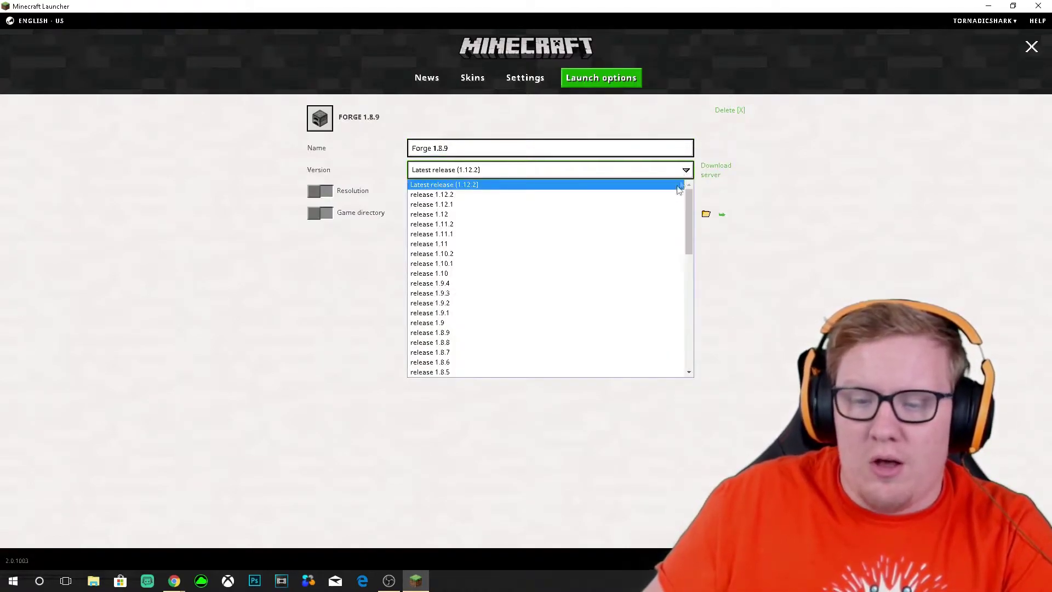
pyautogui.moveTo(689, 204); pyautogui.dragTo(695, 342)
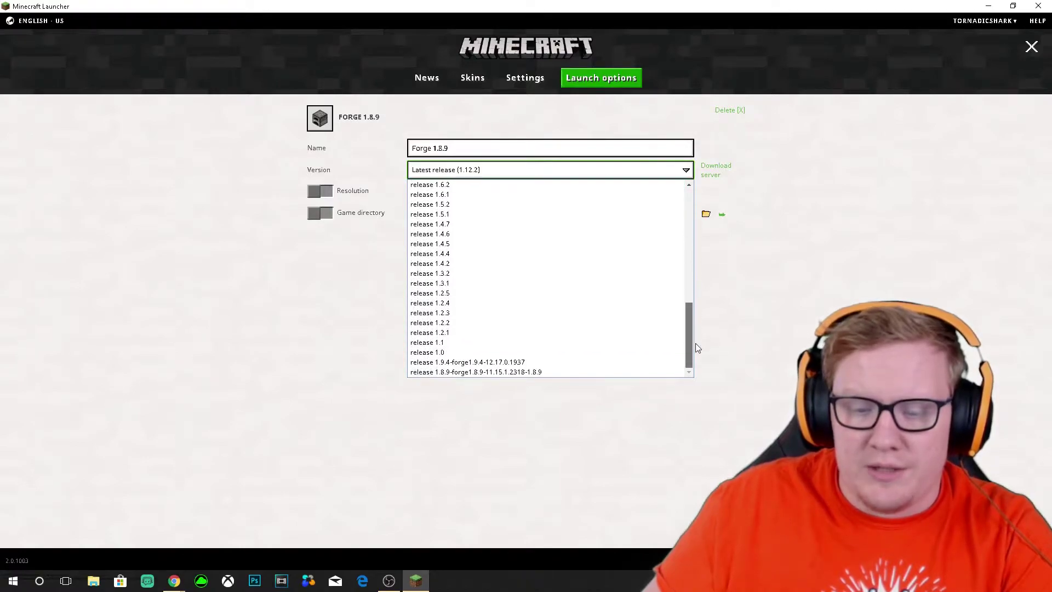
pyautogui.click(444, 372)
# - Save the Forge 1.8.9 profile and select the forge profile to play
pyautogui.click(422, 77)
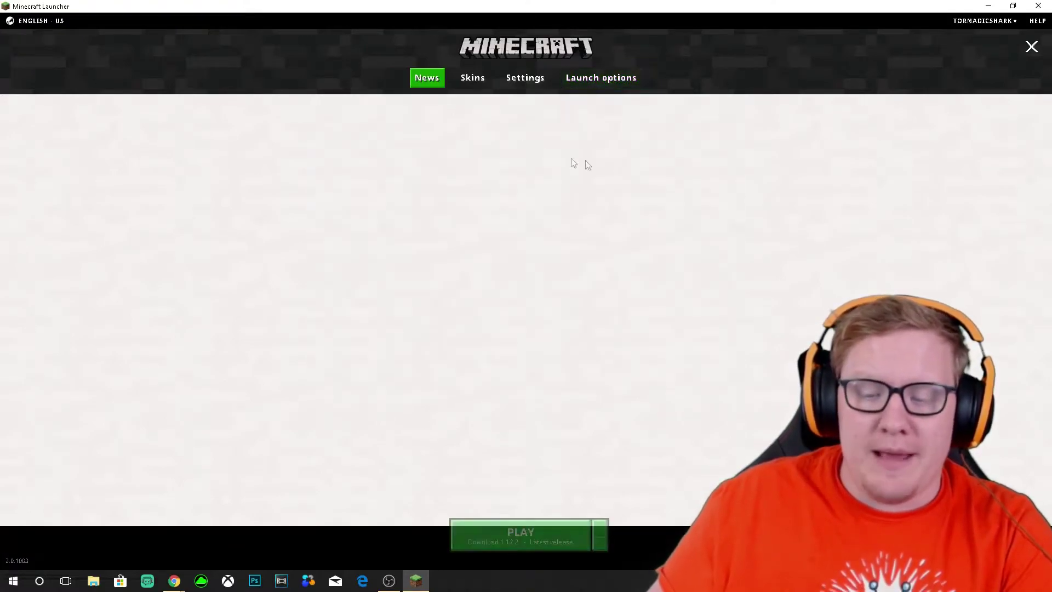
pyautogui.click(605, 525)
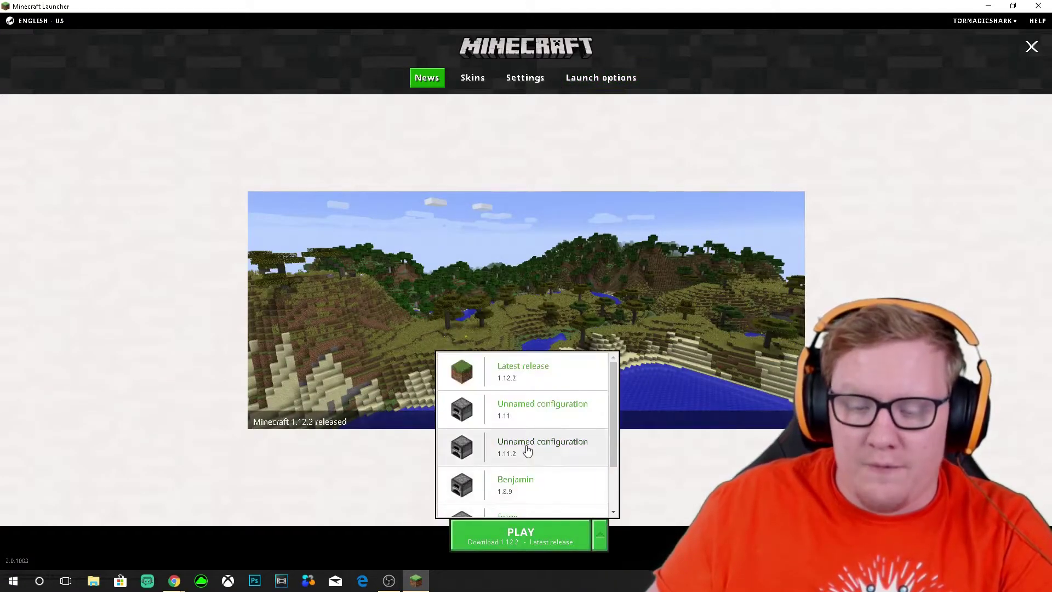
pyautogui.scroll(-2, 528, 447)
pyautogui.click(533, 479)
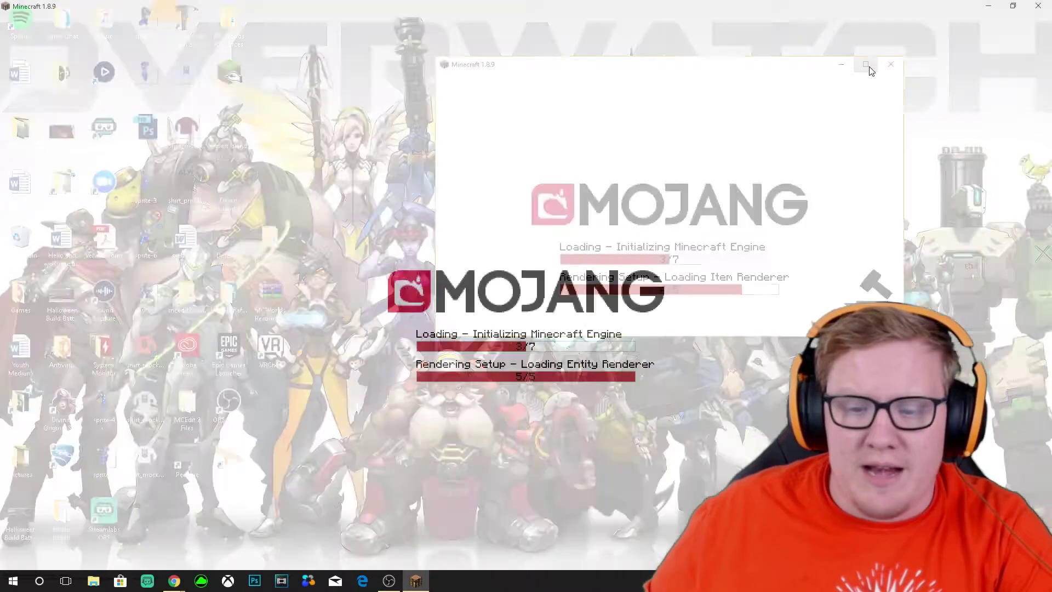
# - Maximize the Minecraft 1.8.9 window, then return to Chrome's address bar
pyautogui.doubleClick(855, 69)
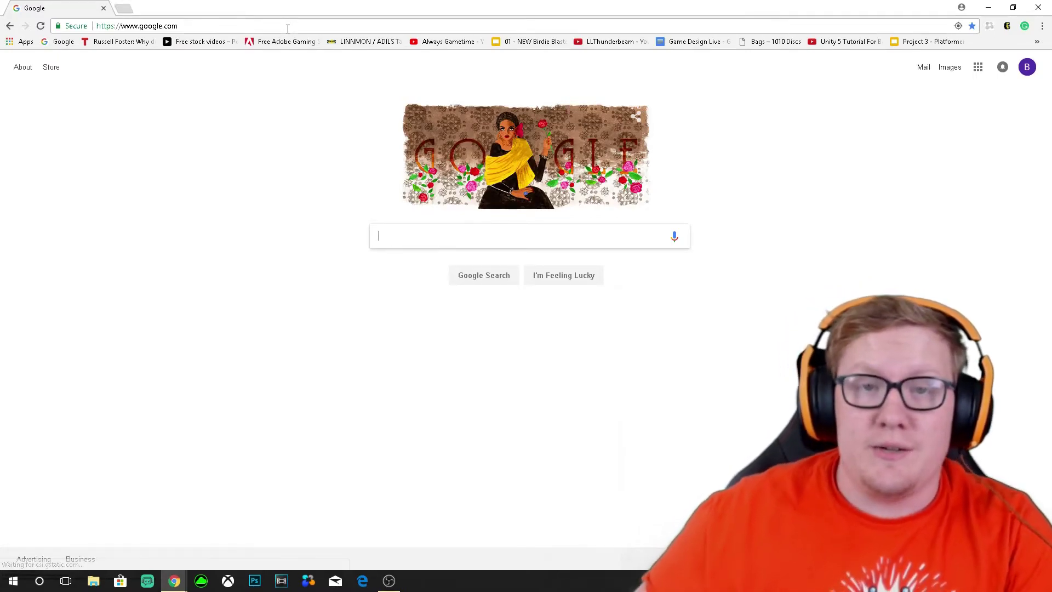
pyautogui.click(214, 24)
# - Load computercraftedu.com, open the I'm a Player download section, then minimize Chrome
pyautogui.write('compu')
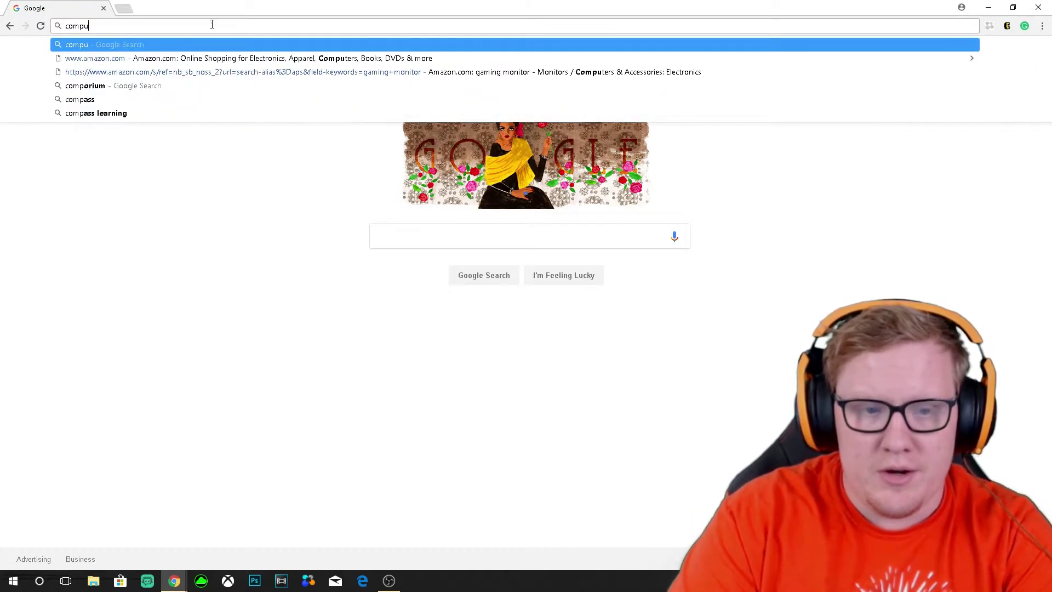
pyautogui.write('tercraft')
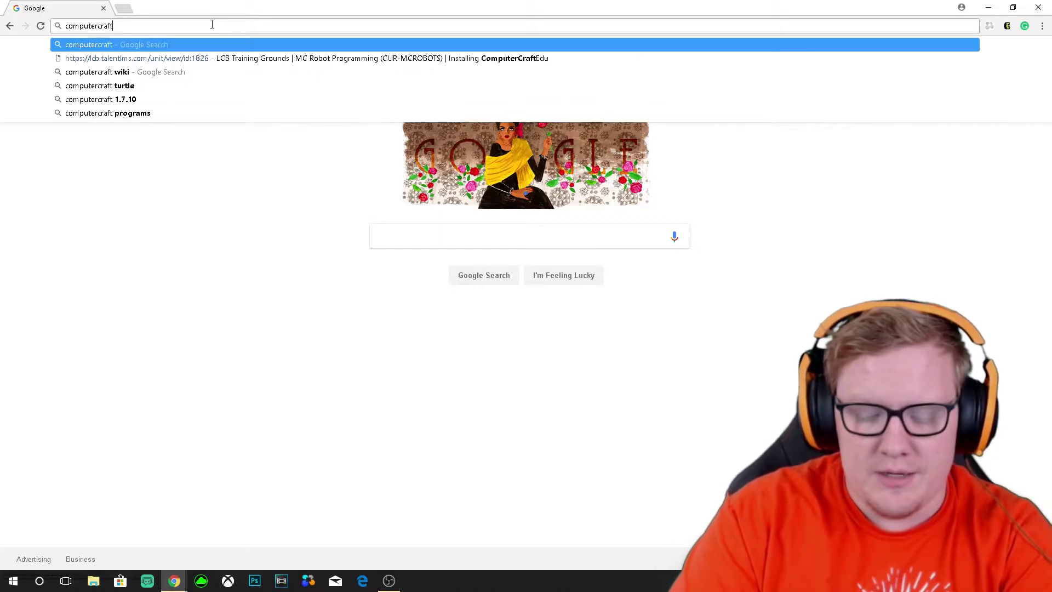
pyautogui.write('edu.co')
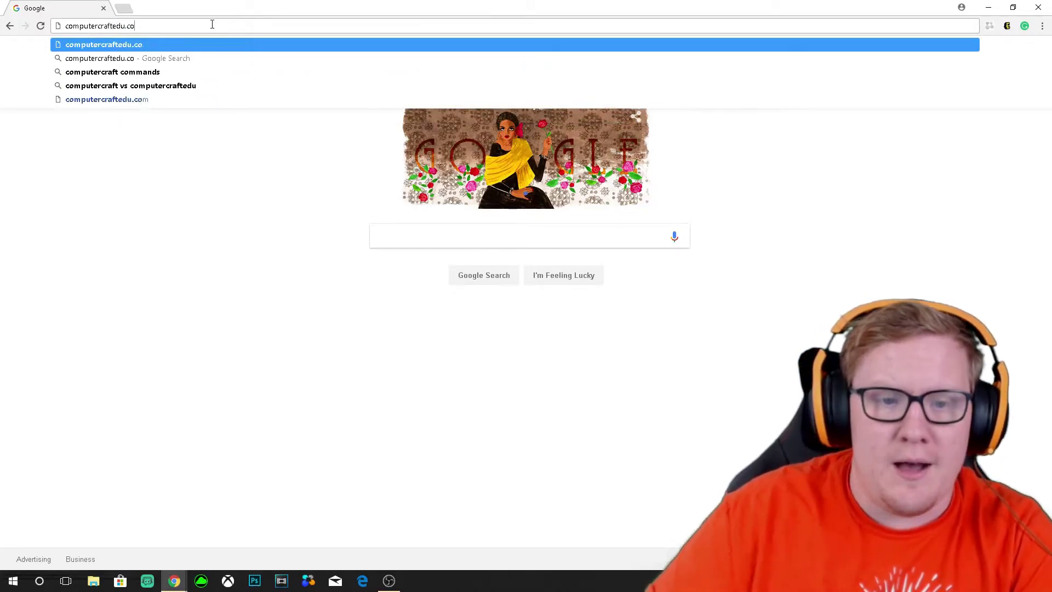
pyautogui.write('m')
pyautogui.press('Return')
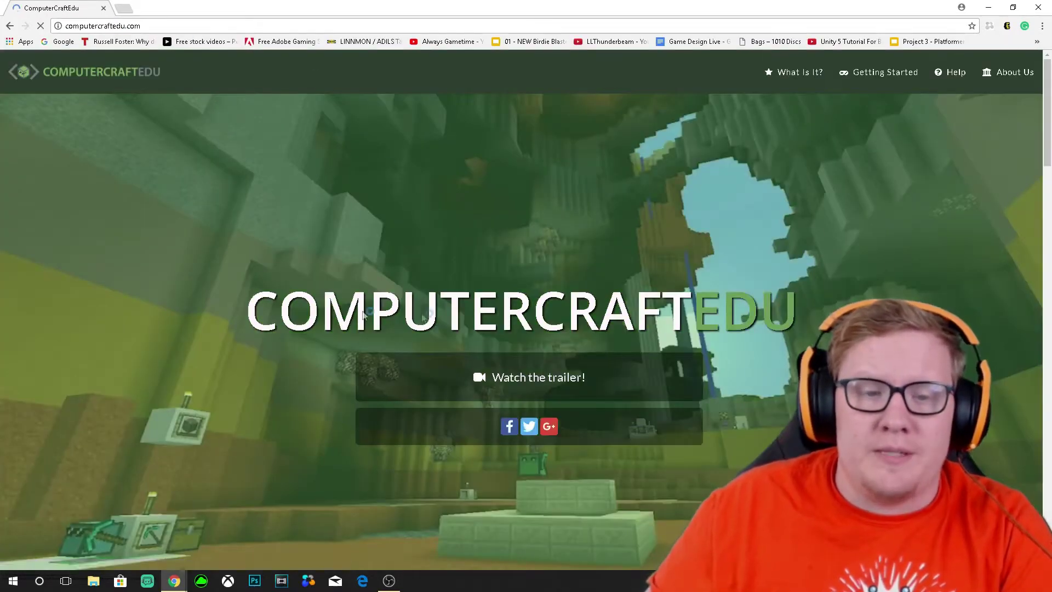
pyautogui.scroll(-2, 363, 315)
pyautogui.scroll(1, 742, 181)
pyautogui.scroll(-4, 767, 255)
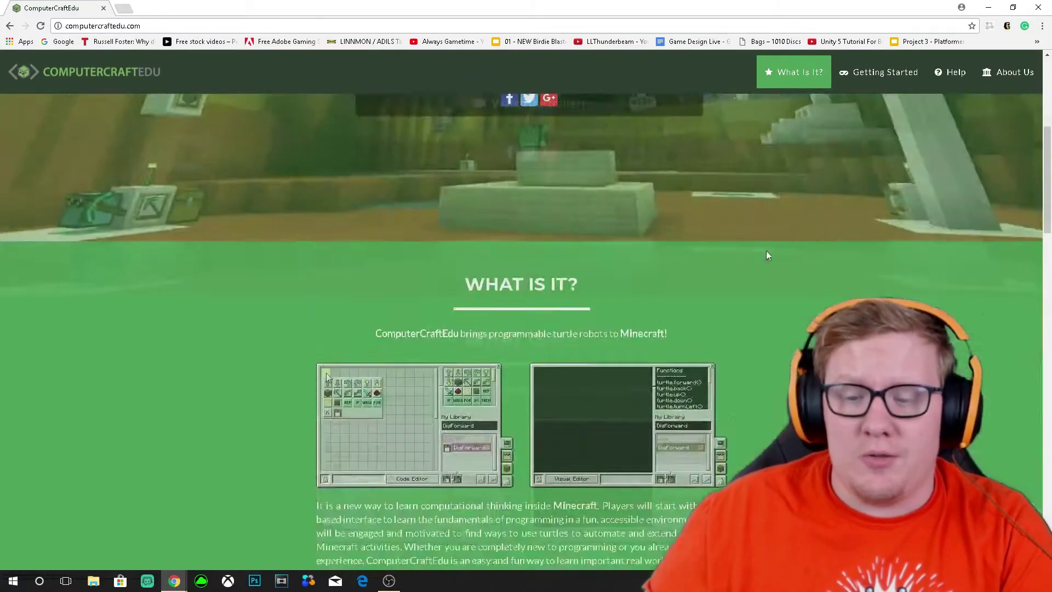
pyautogui.scroll(-12, 767, 256)
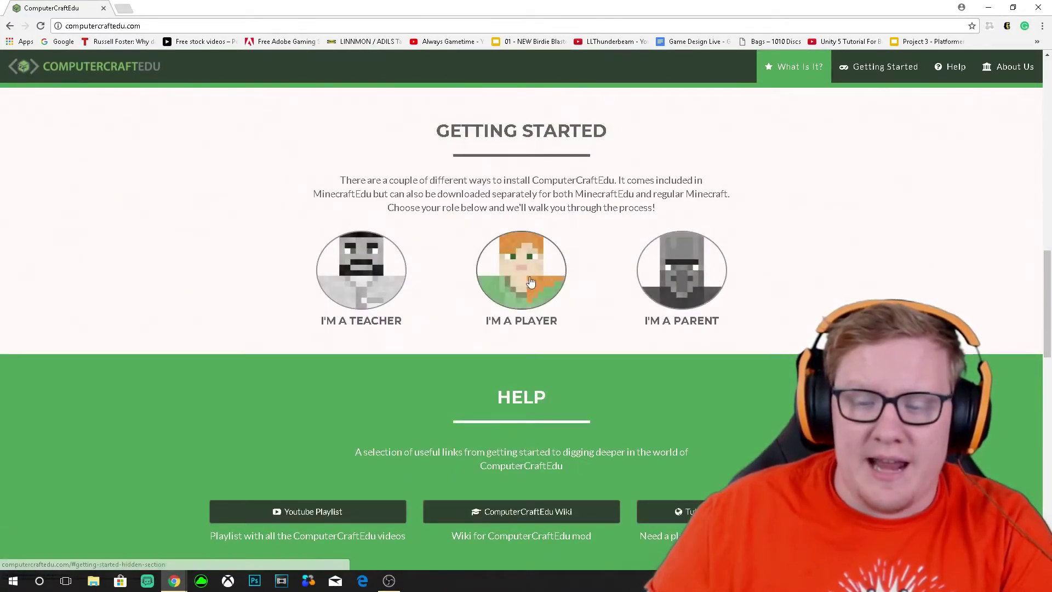
pyautogui.click(521, 292)
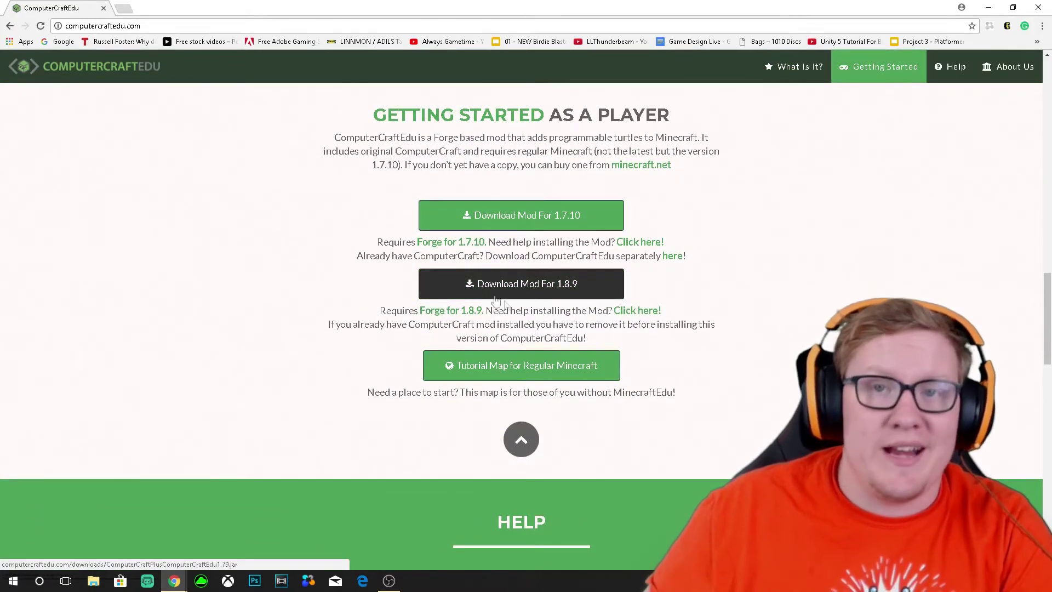
pyautogui.click(988, 7)
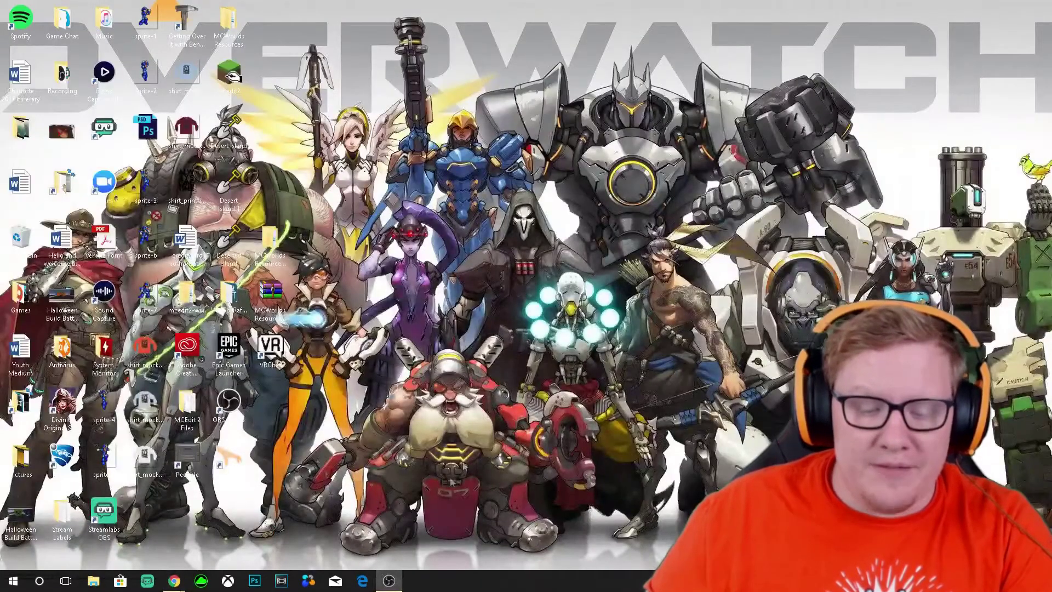
# - Search Downloads for 'computer' and open the ComputerCraftPlusComputerCraftEdu1.79 jar
pyautogui.click(93, 581)
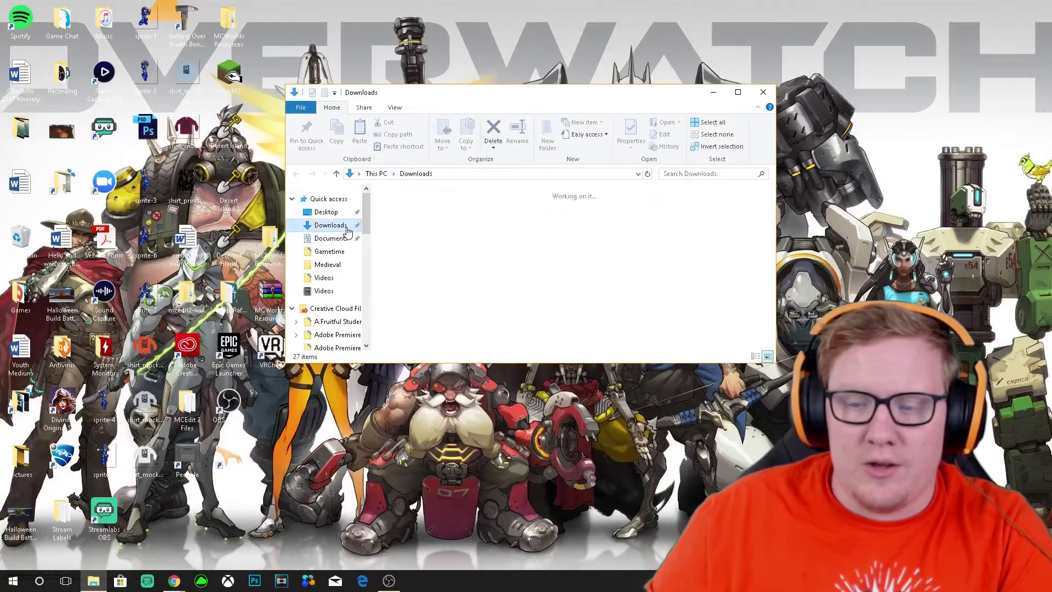
pyautogui.click(690, 174)
pyautogui.write('computer')
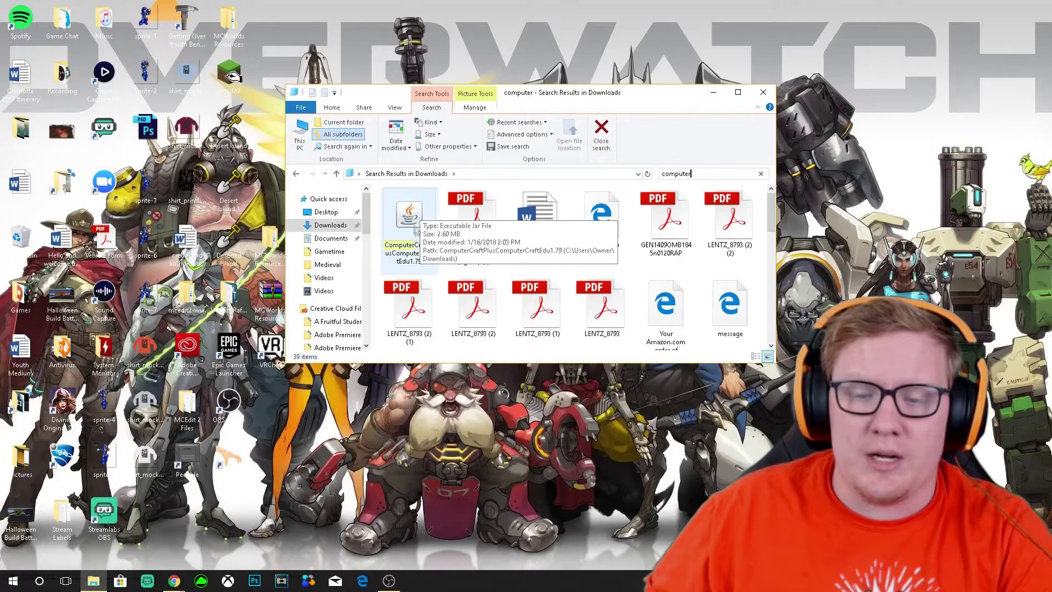
pyautogui.click(415, 228)
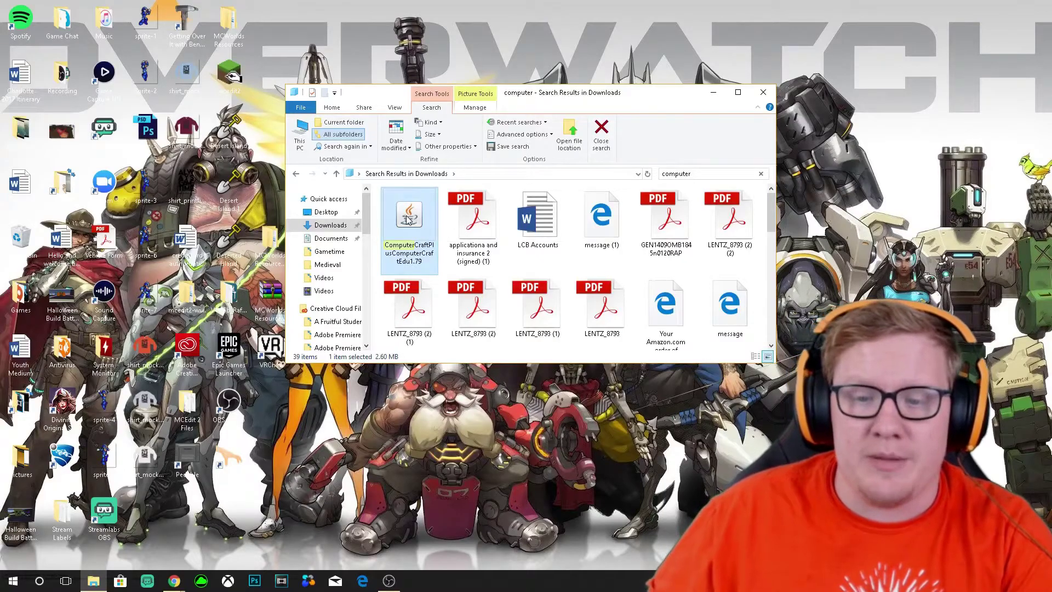
pyautogui.doubleClick(426, 193)
# - Enter %appdata% in File Explorer to reach the Roaming folder containing .minecraft
pyautogui.click(466, 173)
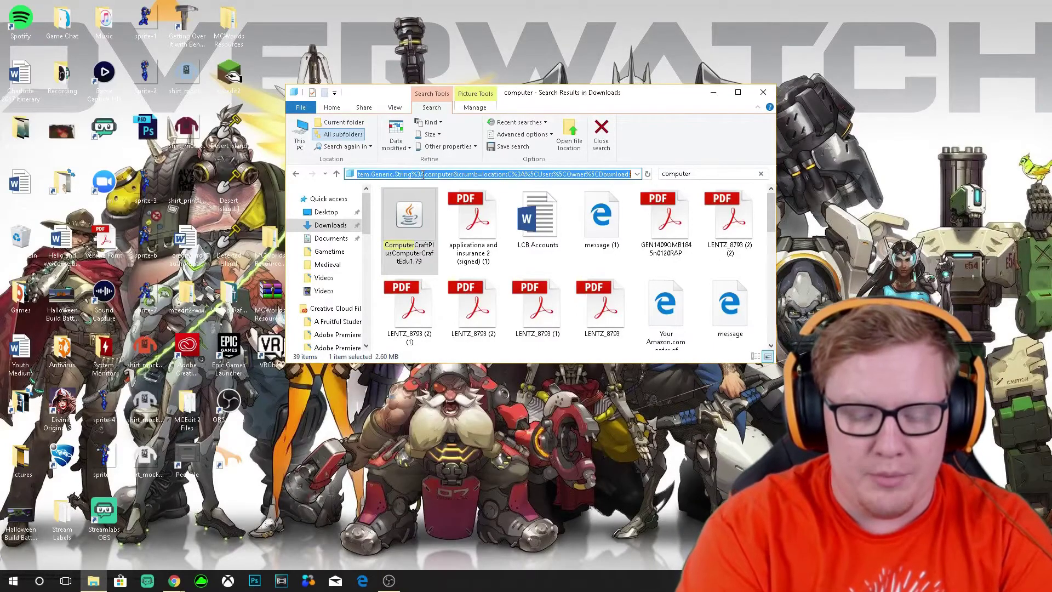
pyautogui.write('%app')
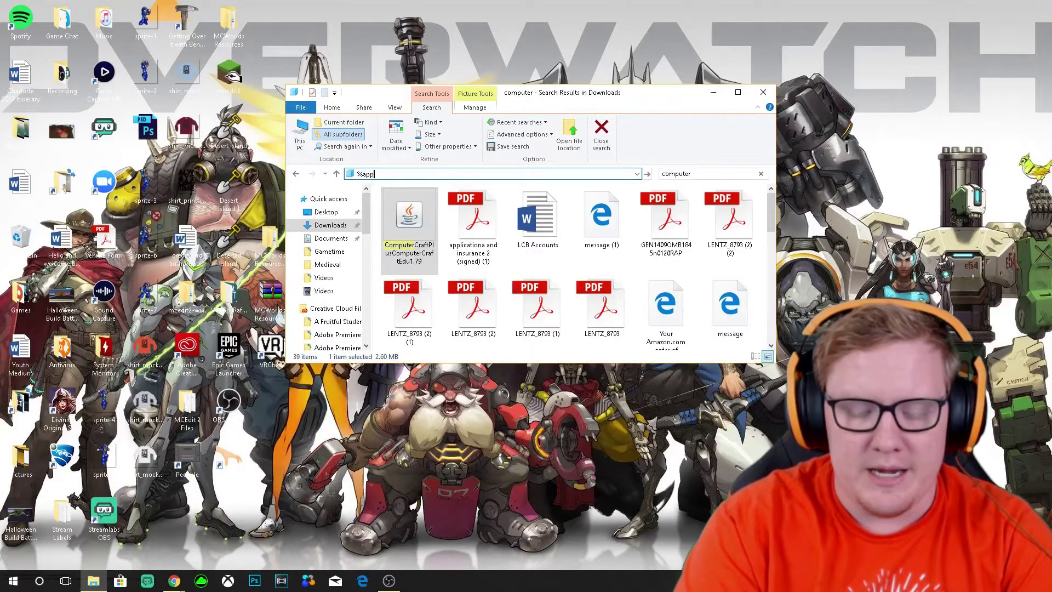
pyautogui.write('data%')
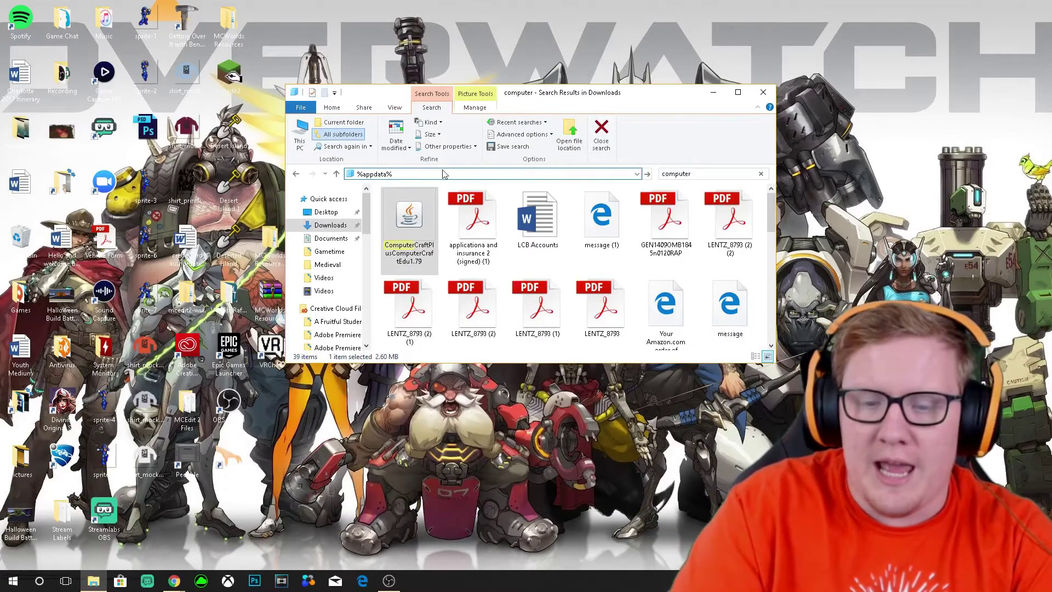
pyautogui.press('Return')
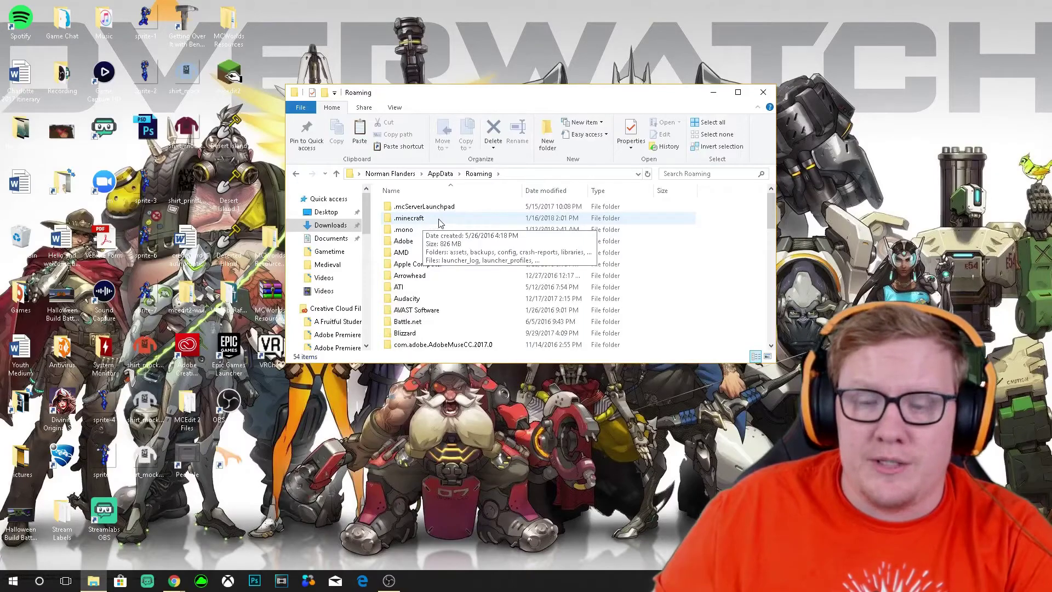
# - Paste the ComputerCraftPlusComputerCraftEdu1.79 jar into .minecraft/mods, next to the worldedit-forge jar
pyautogui.doubleClick(438, 220)
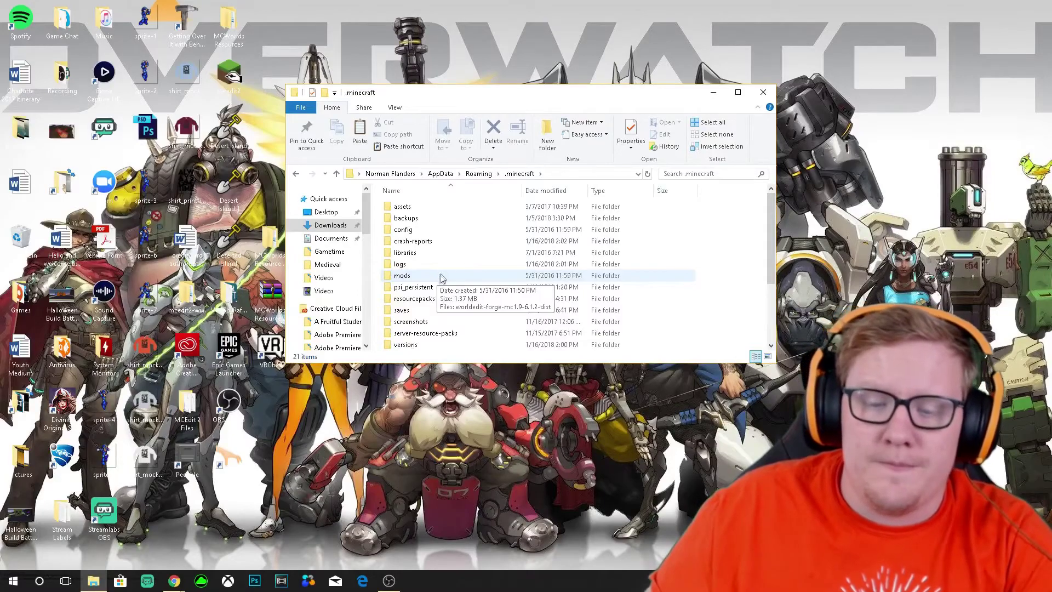
pyautogui.doubleClick(437, 278)
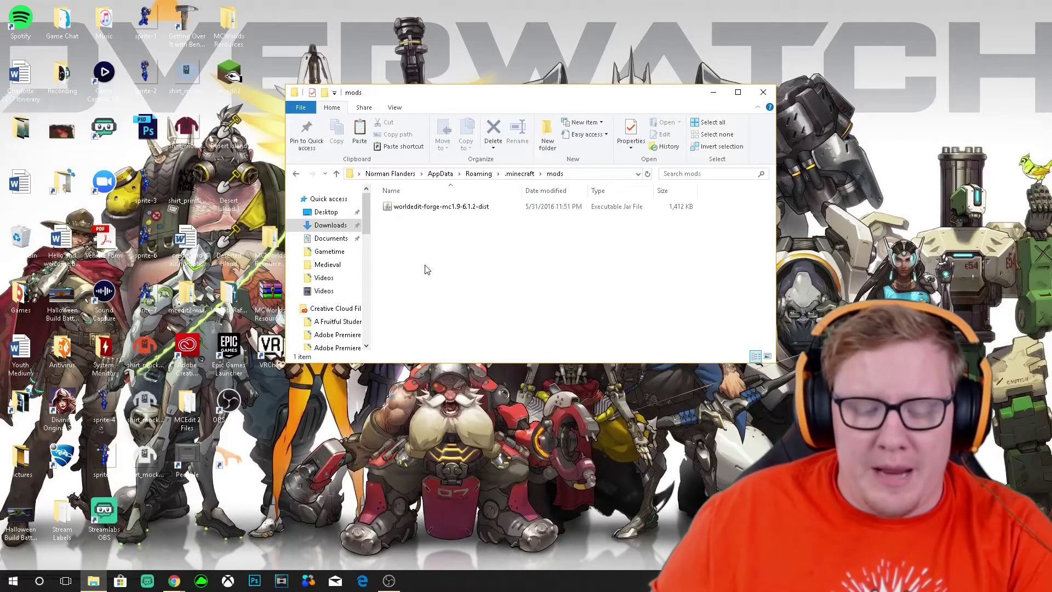
pyautogui.hotkey('ctrl', 'v')
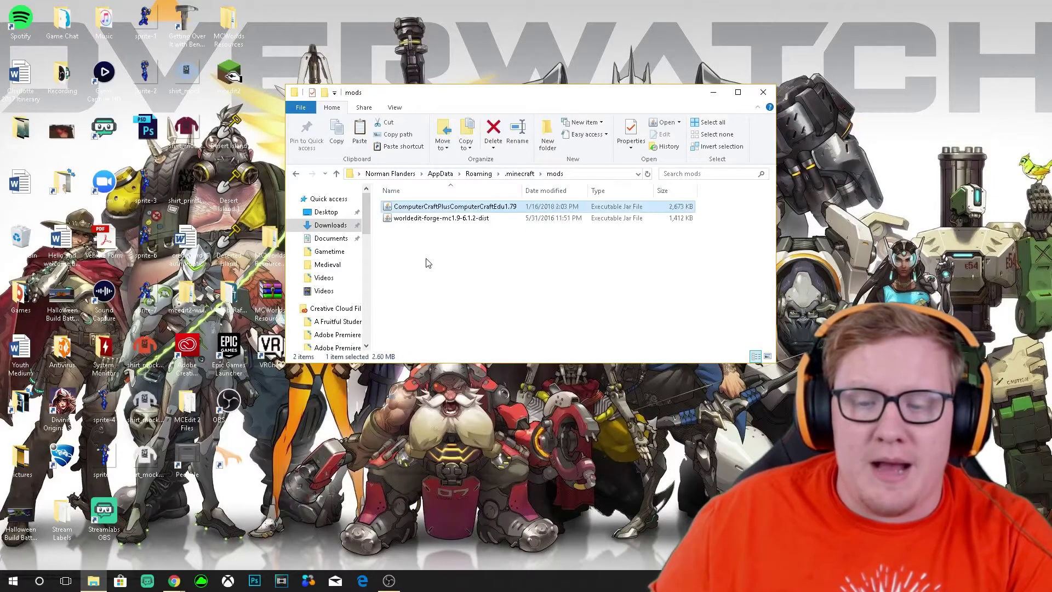
pyautogui.click(432, 253)
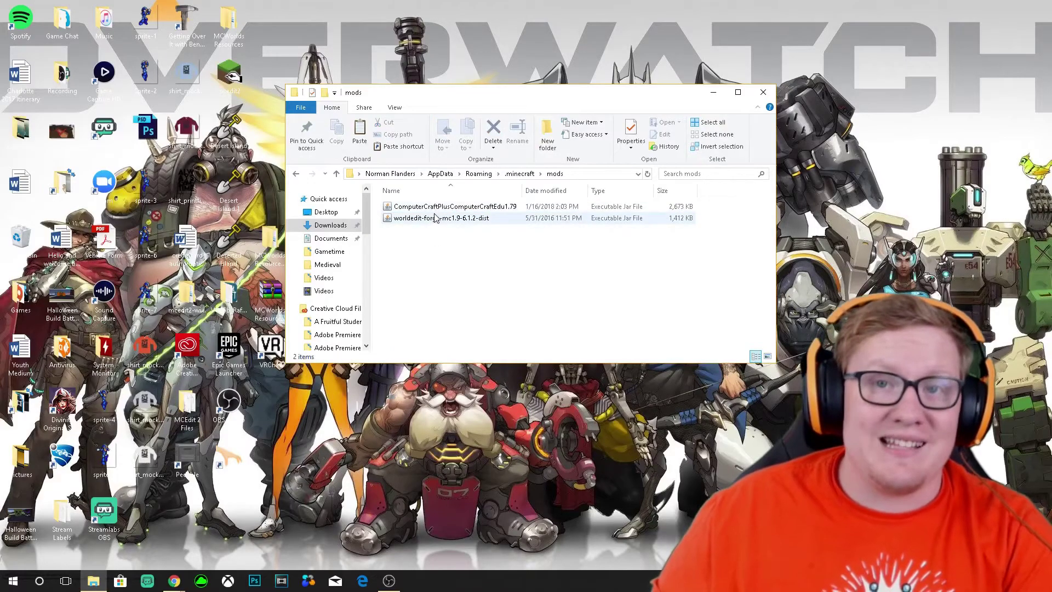